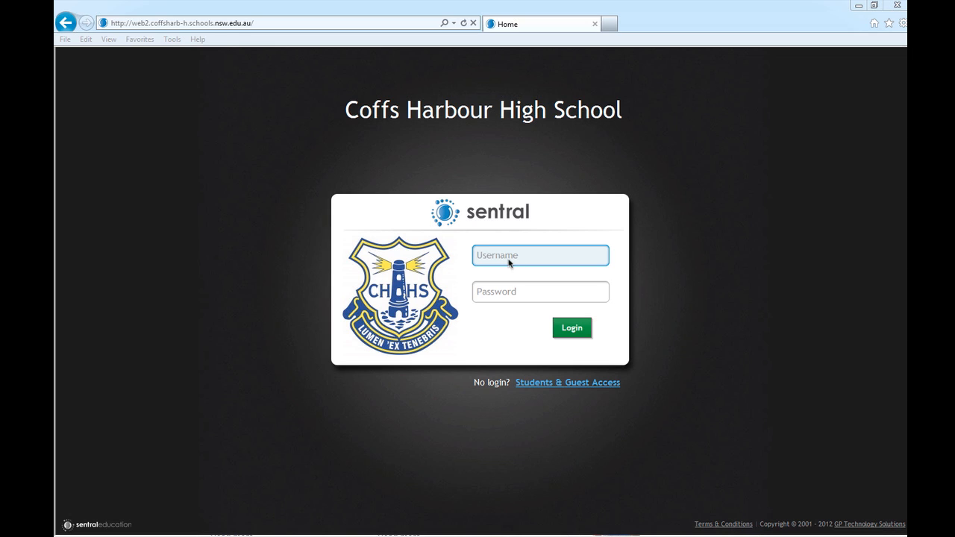
Log in to Sentral with the staff portal username and password to reach the Dashboard
left_click(516, 257)
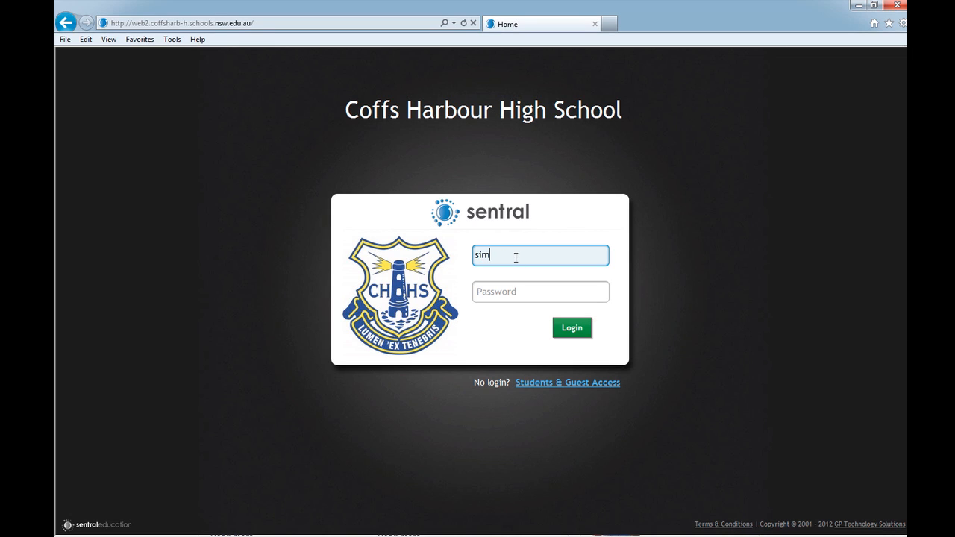
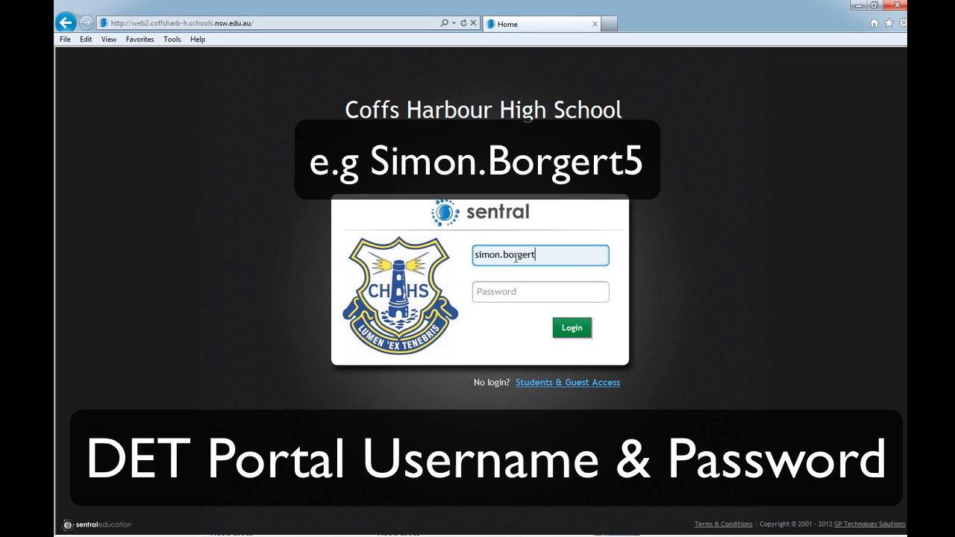
key("Tab")
type("******")
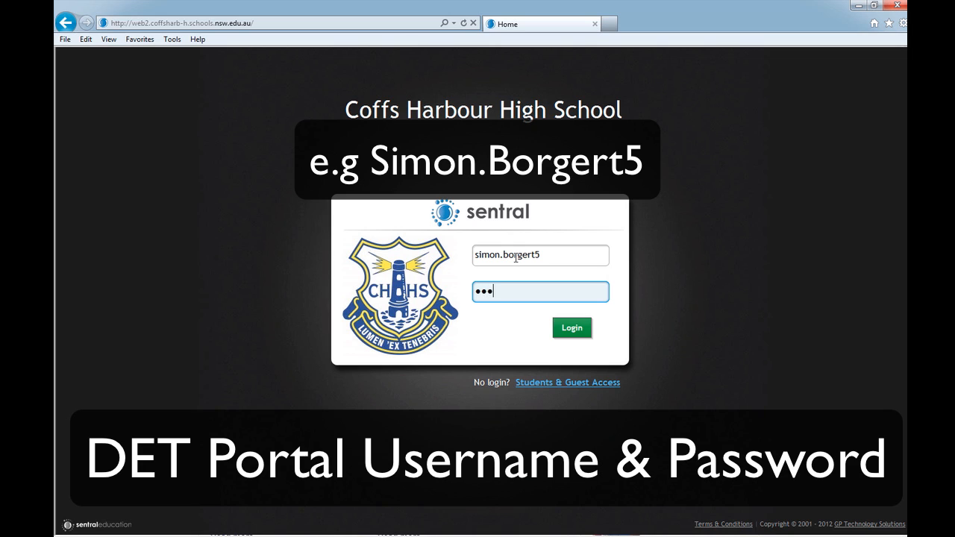
left_click(573, 330)
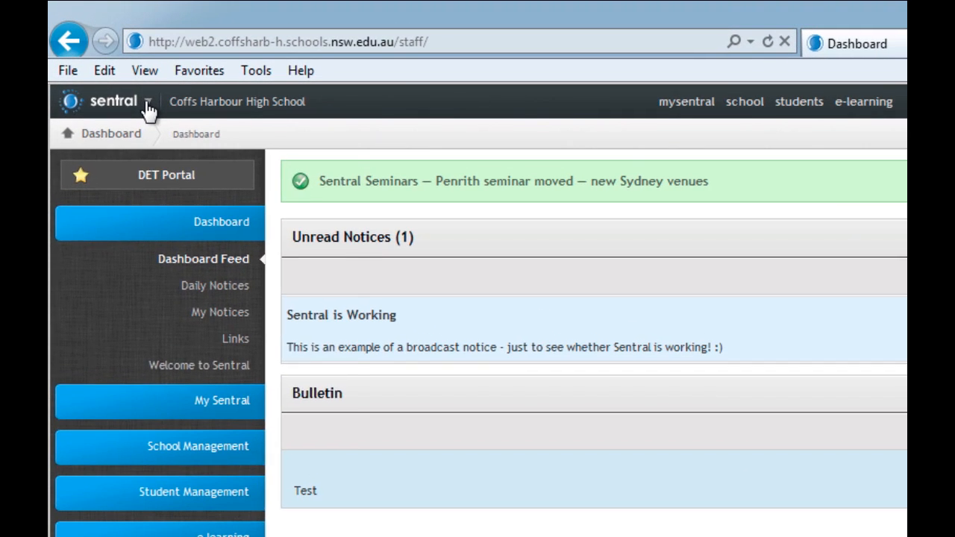
Choose WebPxP from the Sentral module list to bring up its server sign-in prompt
left_click(148, 105)
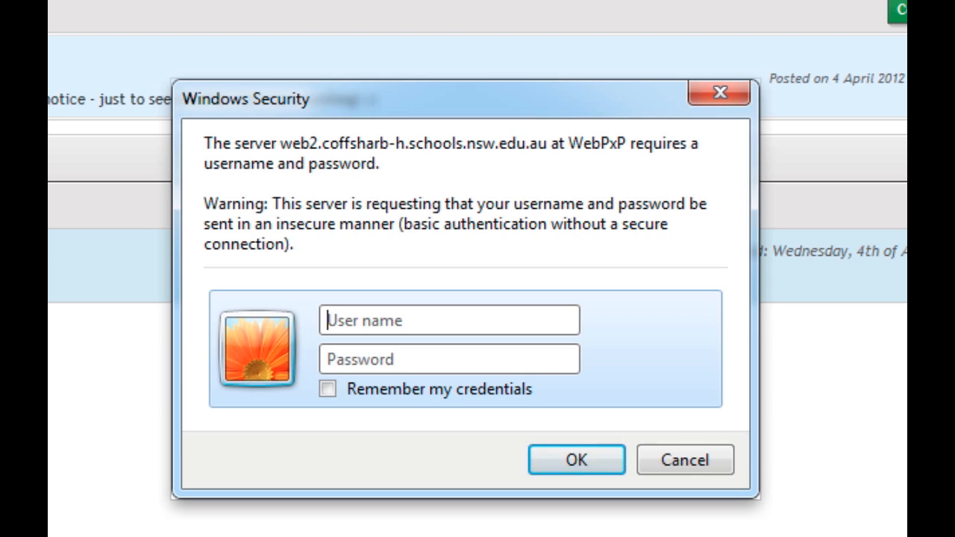
Sign in to WebPxP with its user name and password, with Remember my credentials ticked
type("web")
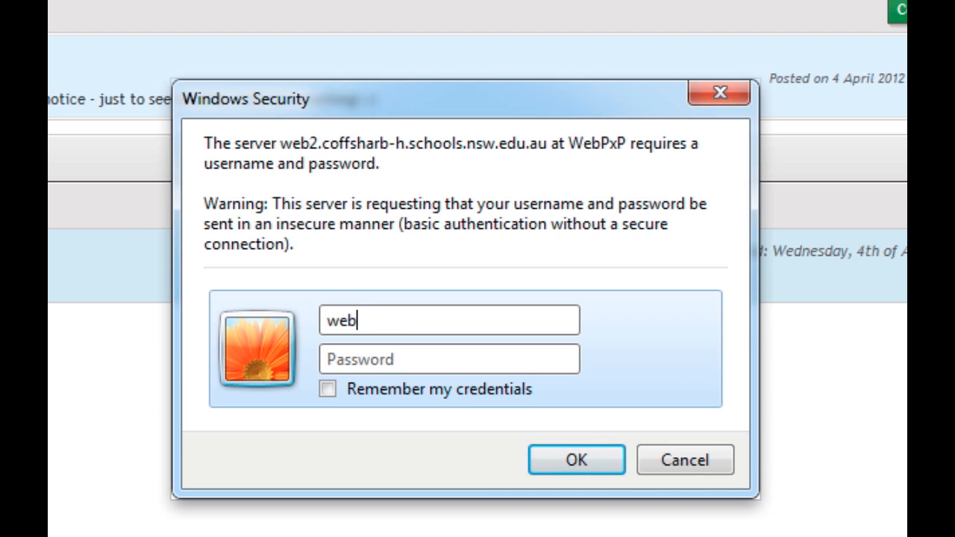
key("Tab")
type("••••")
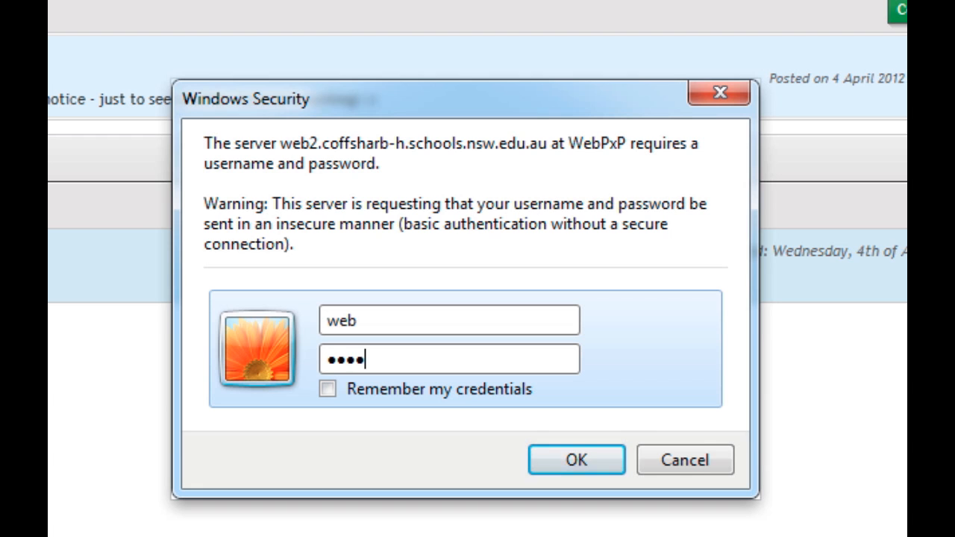
type("•")
left_click(327, 389)
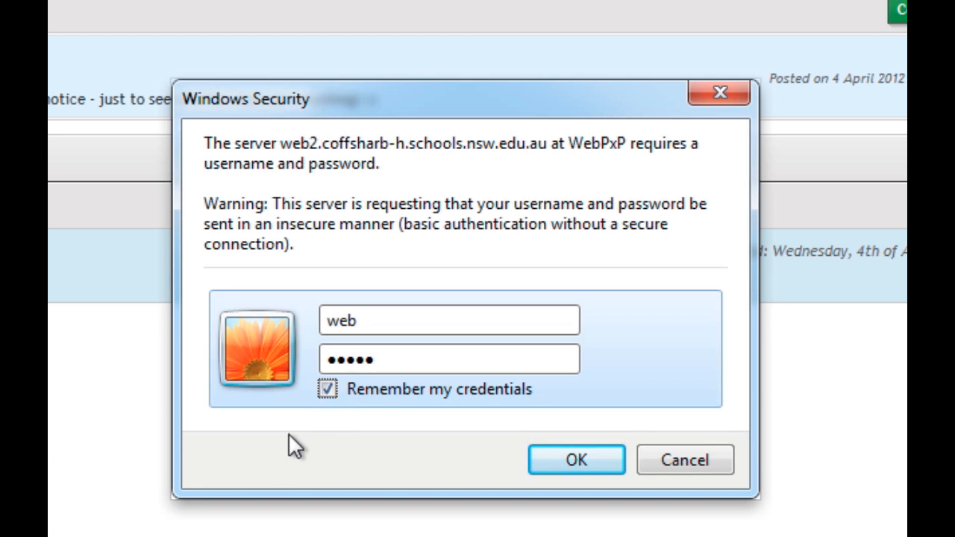
left_click(583, 454)
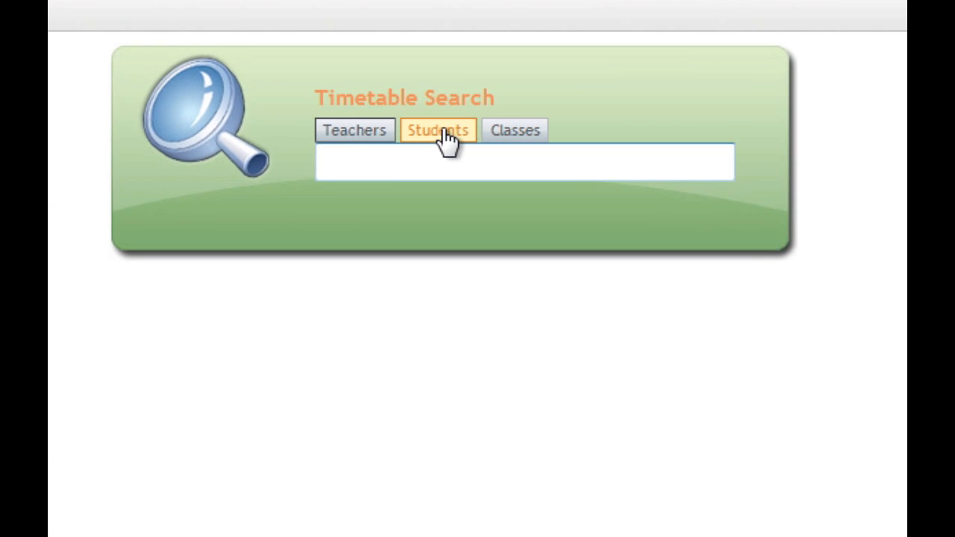
Search Teachers by the teacher's surname and open their Term 2 – Week 1 timetable
left_click(351, 136)
left_click(381, 160)
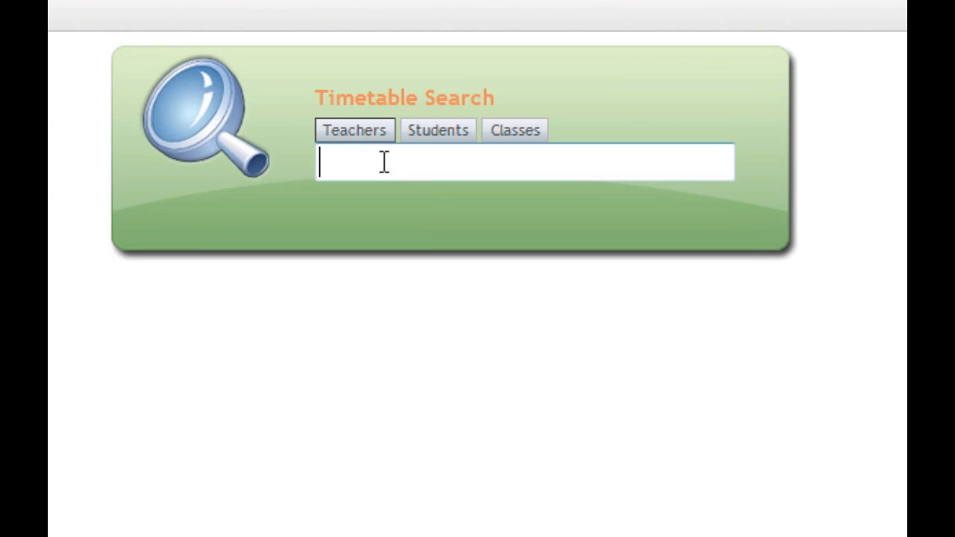
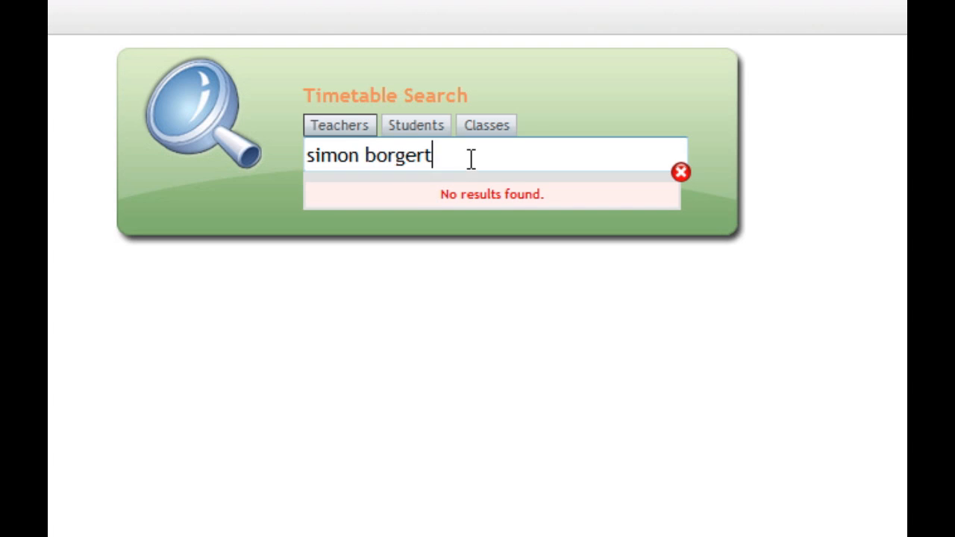
left_click_drag(470, 158, 194, 142)
type("borgert")
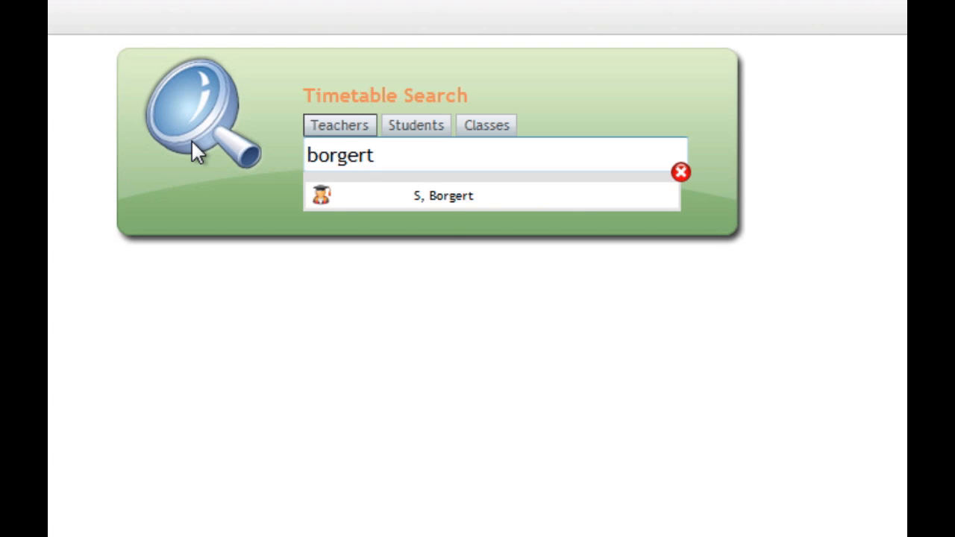
left_click(449, 200)
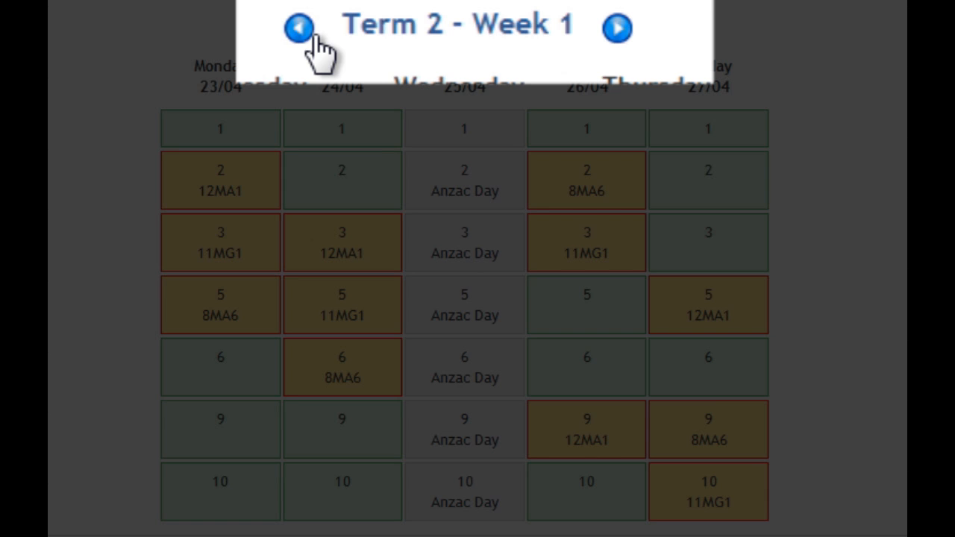
Go back to Term 1 - Week 11 and open Tuesday's period 2 11MG1 roll
left_click(313, 36)
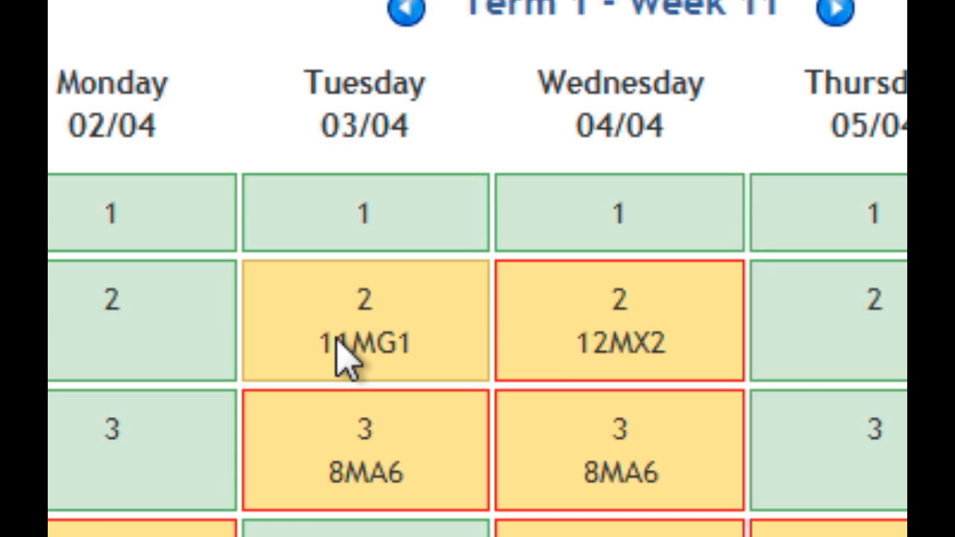
left_click(337, 345)
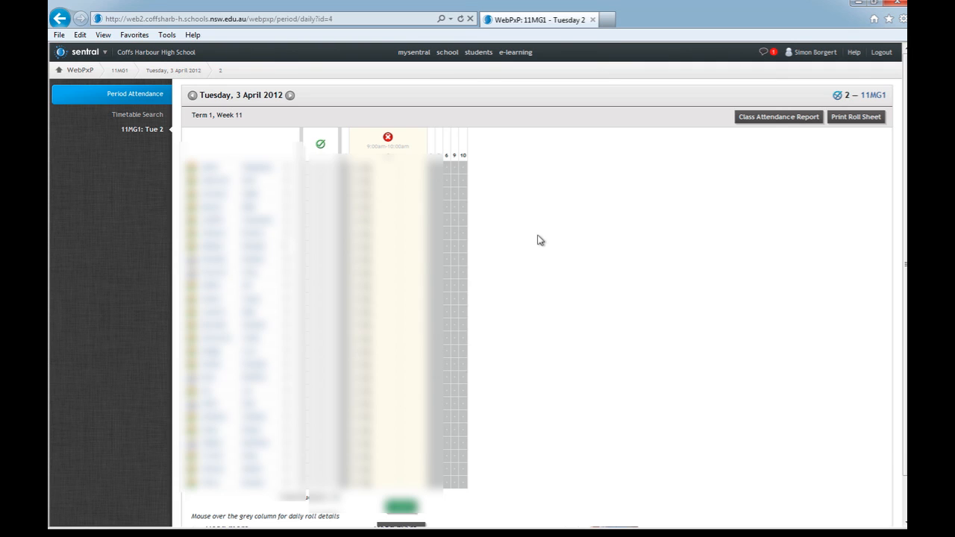
mouse_move(319, 168)
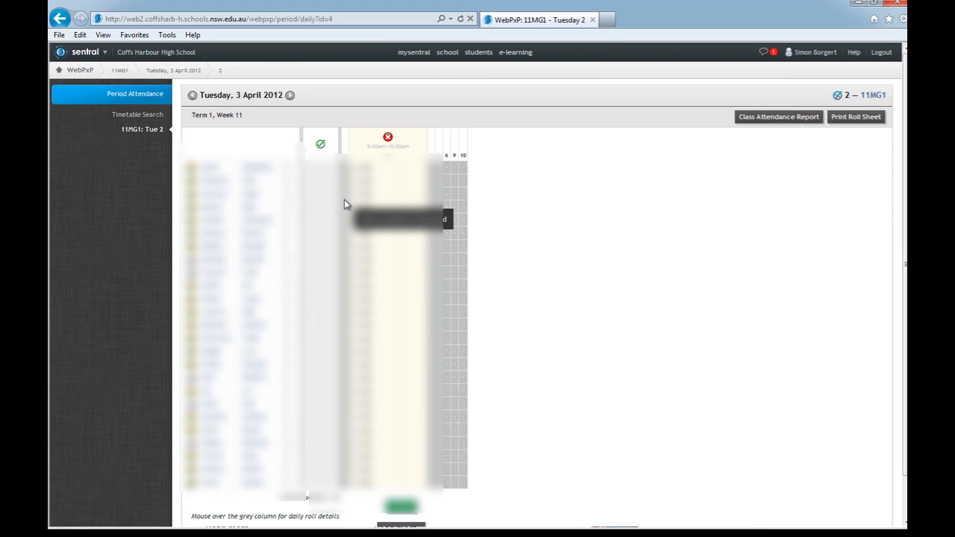
Mark the first student Absent for period 2 and flag the fourth student's uniform status
left_click(400, 173)
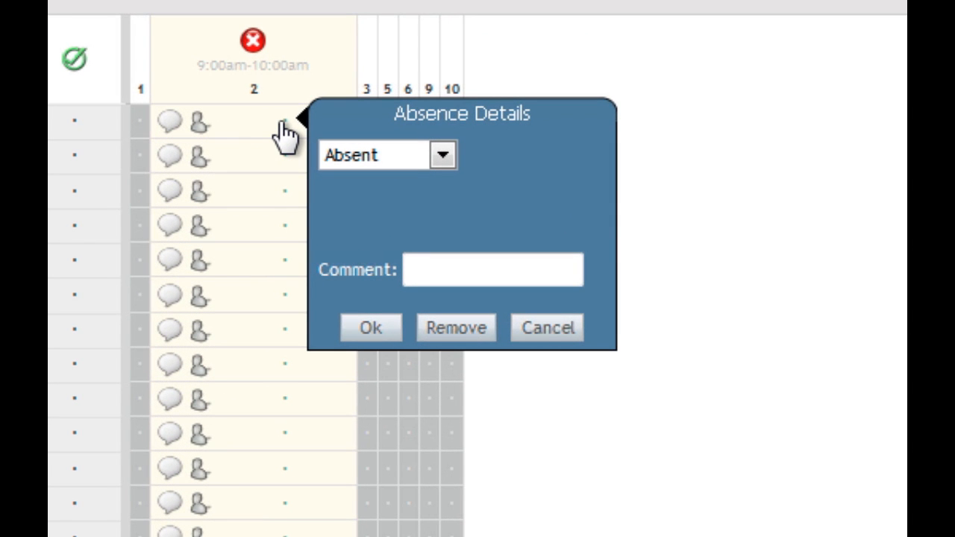
left_click(440, 157)
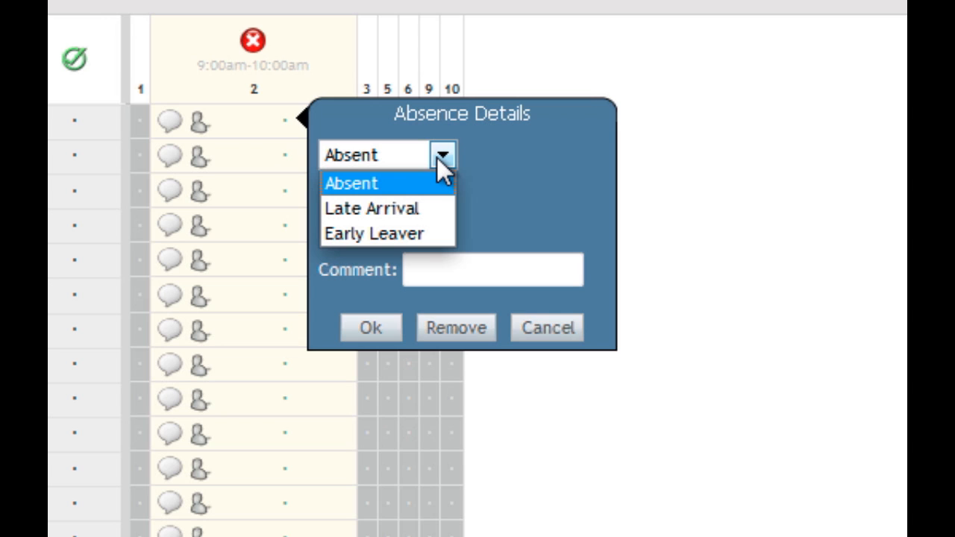
left_click(401, 194)
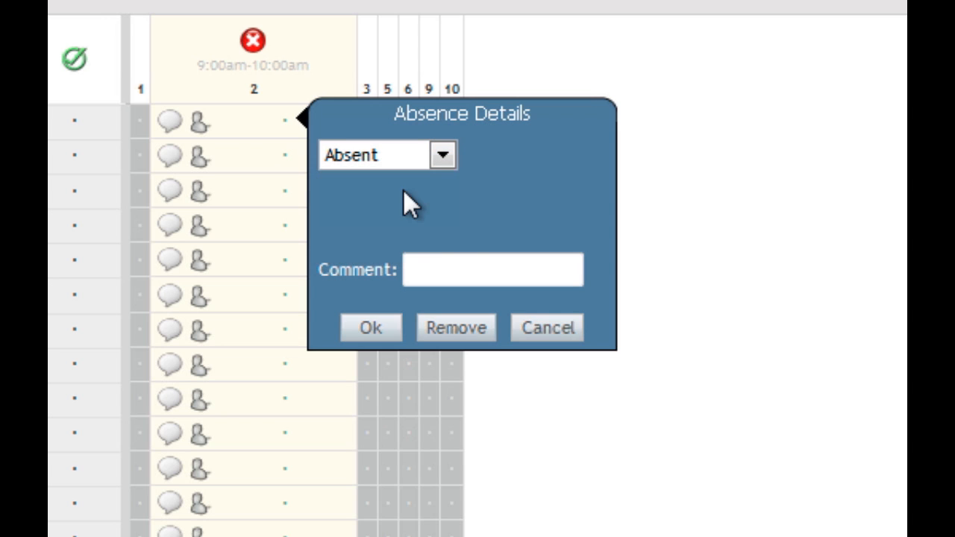
left_click(373, 332)
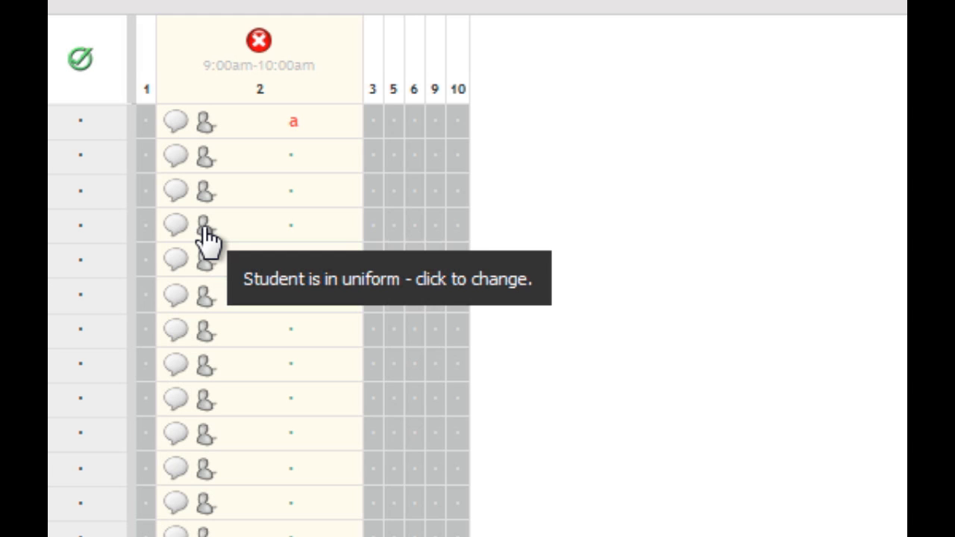
left_click(204, 227)
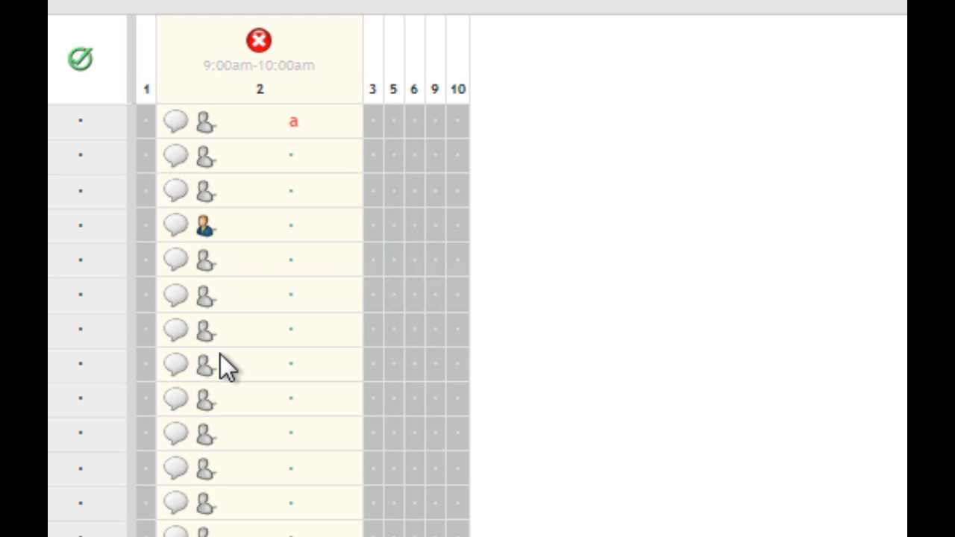
Tick Out of Uniform and save the note 'Not in uniform again'
left_click(177, 239)
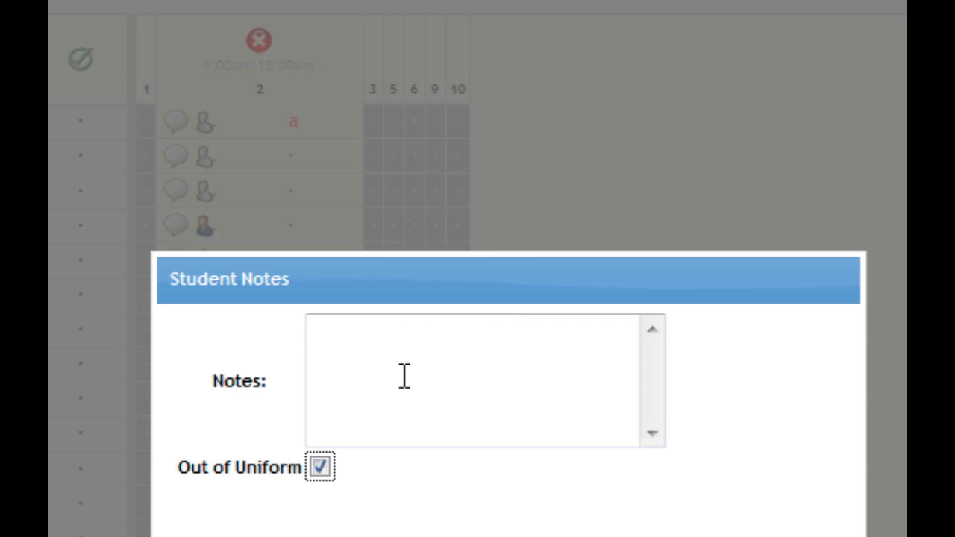
left_click(404, 377)
type("No")
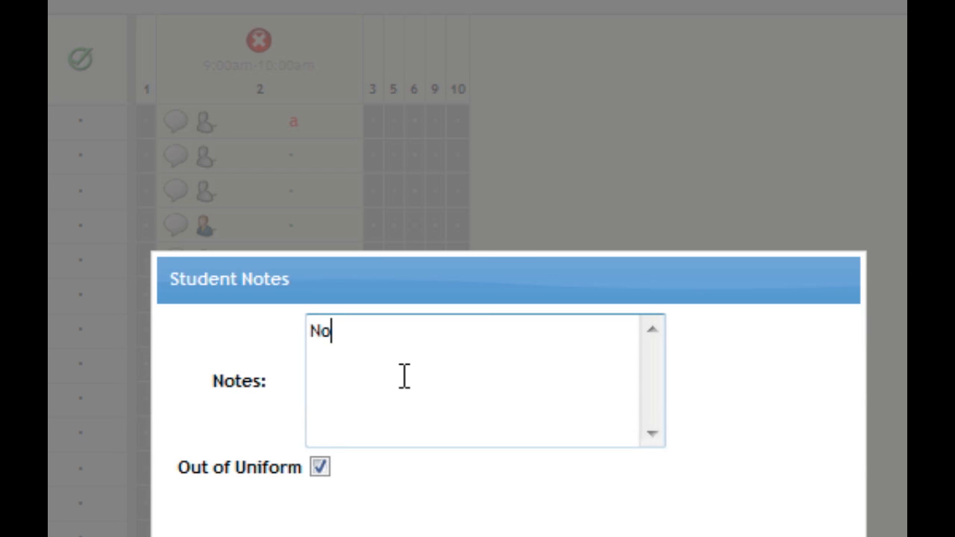
type("t in uniform agai")
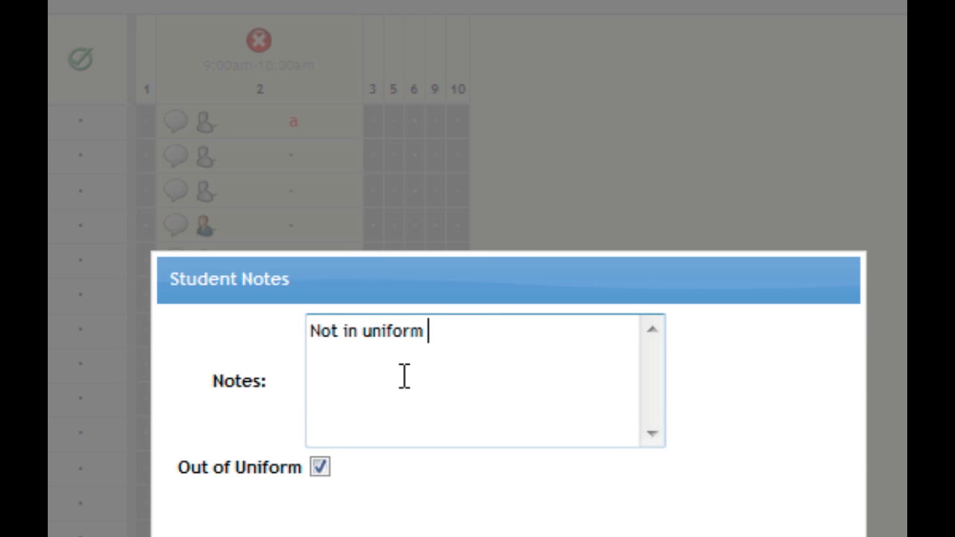
type("n")
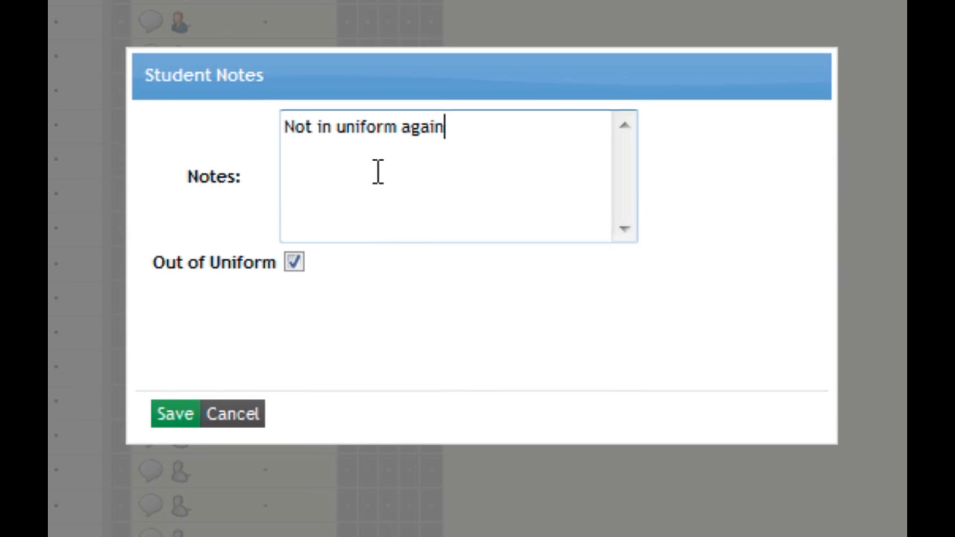
left_click(176, 415)
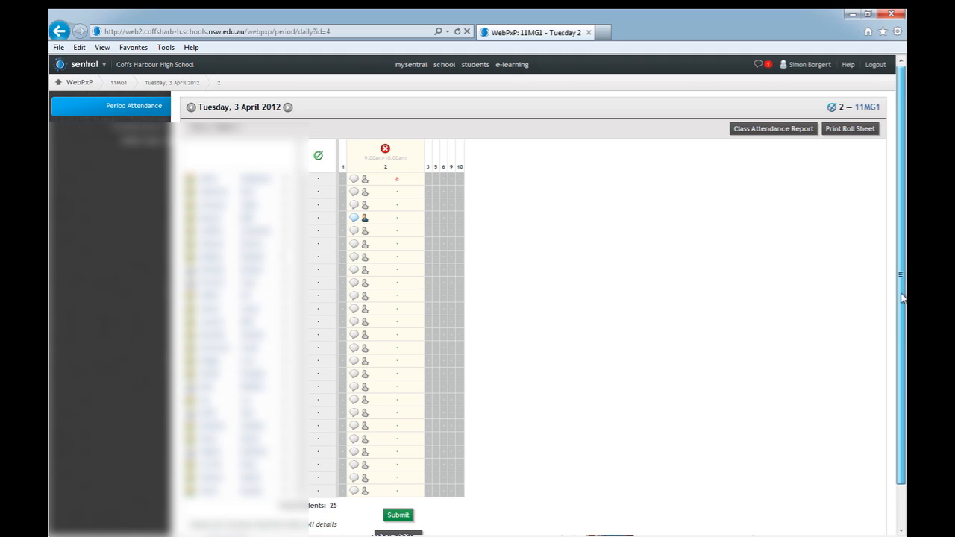
left_click_drag(902, 299, 898, 342)
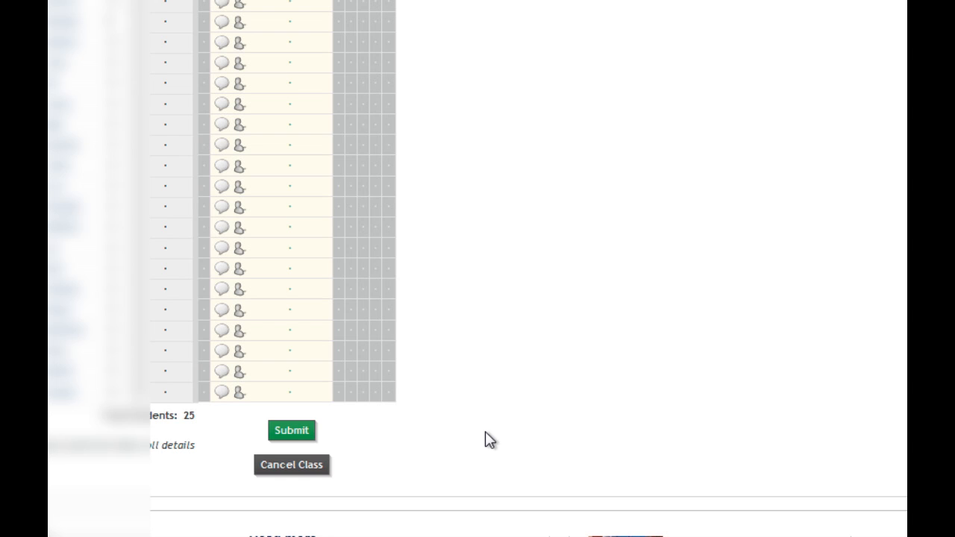
Submit the 11MG1 period 2 roll and confirm the submission
left_click(297, 439)
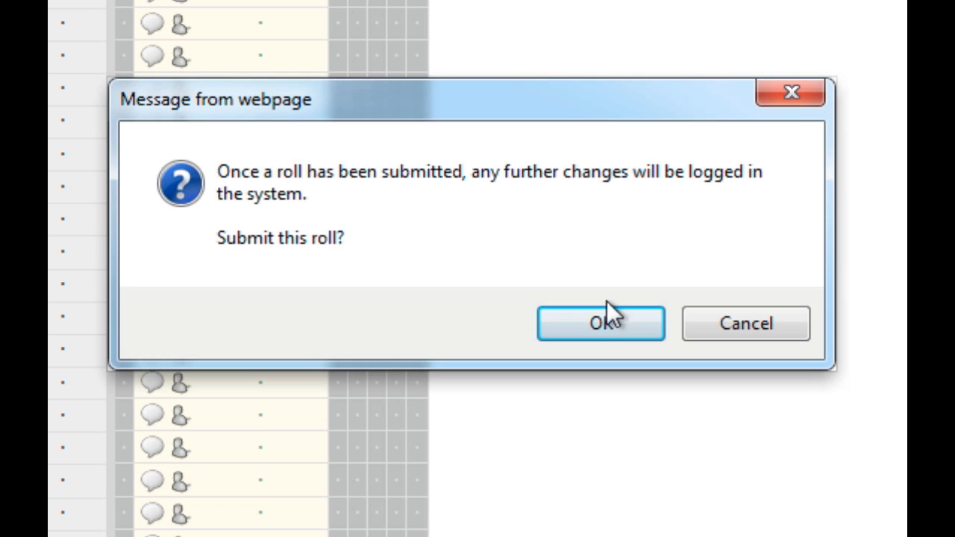
left_click(573, 335)
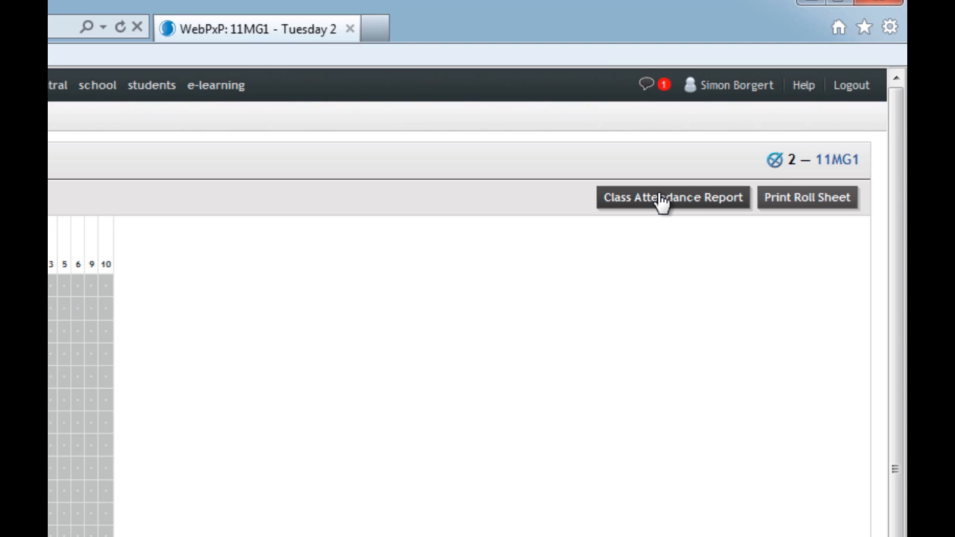
View the 11MG1 Class Attendance Report, then go back to the roll page
left_click(662, 200)
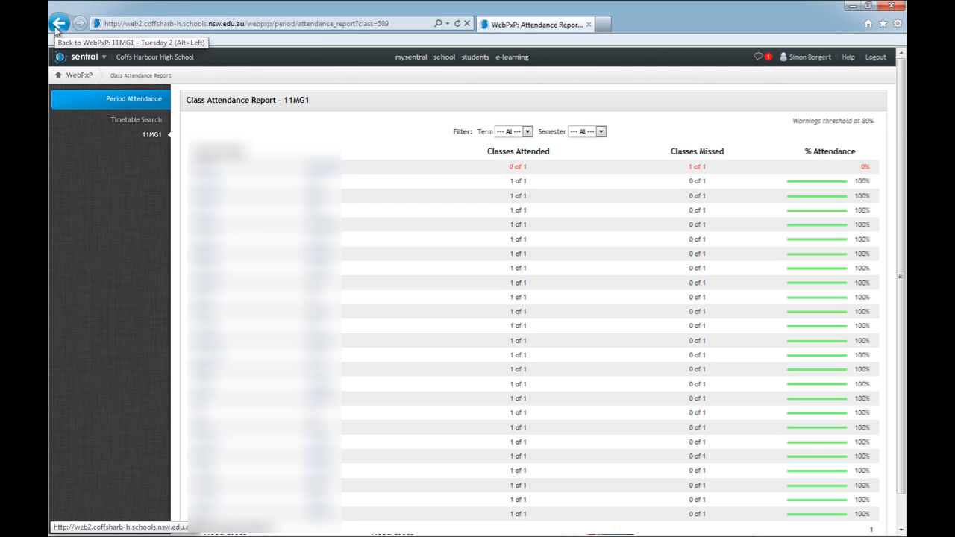
key("alt+Left")
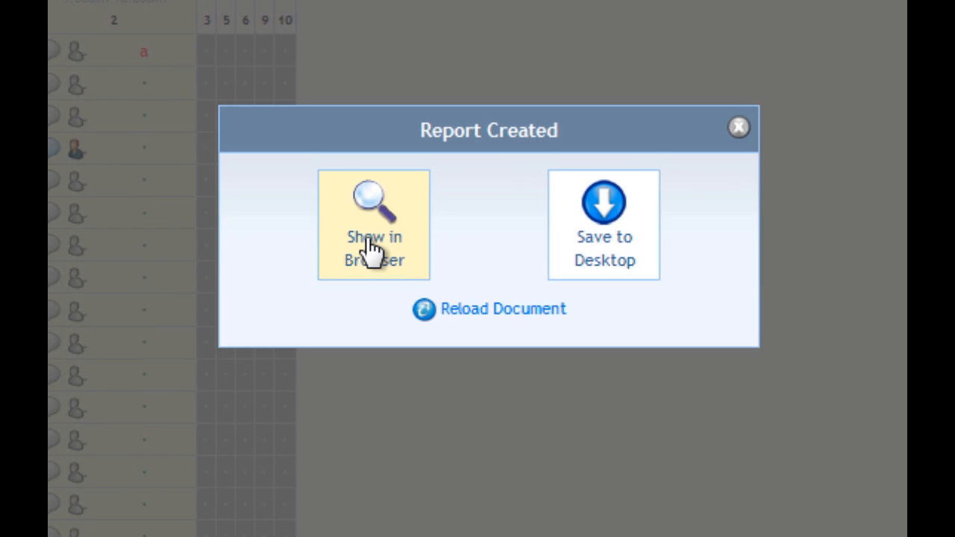
Show the Term 1 Week 11 roll sheet in the browser, review it, and return to the 11MG1 roll tab
scroll(369, 239, "down", 1)
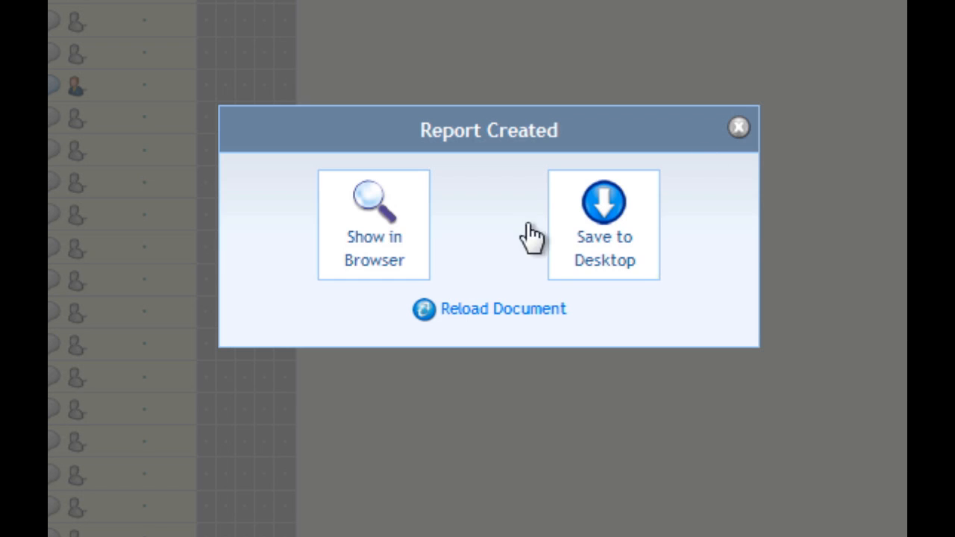
left_click(401, 239)
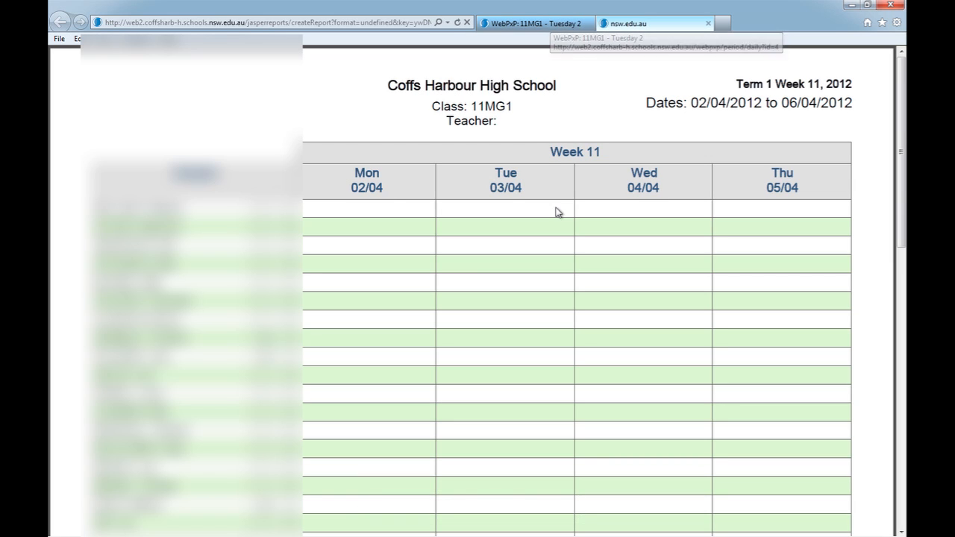
scroll(544, 218, "down", 2)
scroll(544, 215, "down", 4)
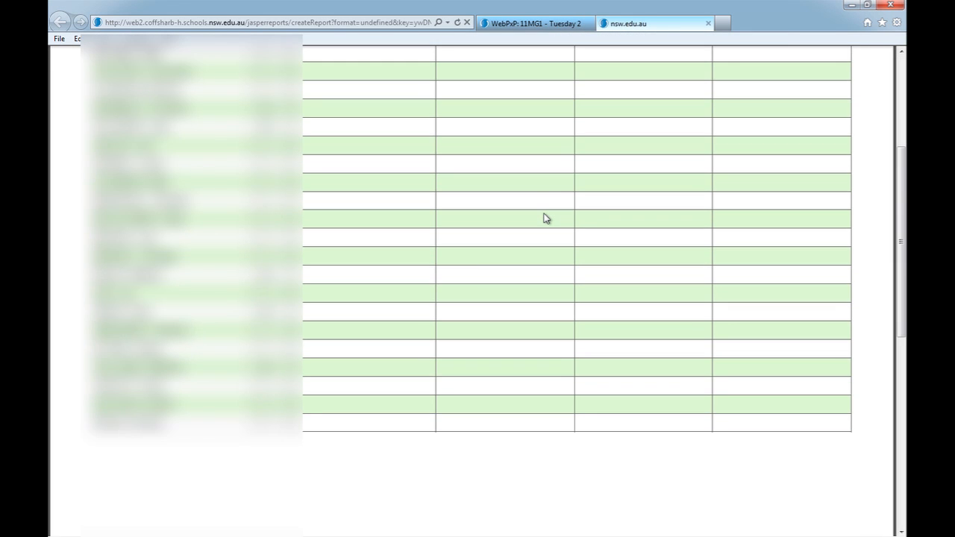
scroll(544, 214, "up", 1)
scroll(561, 201, "up", 4)
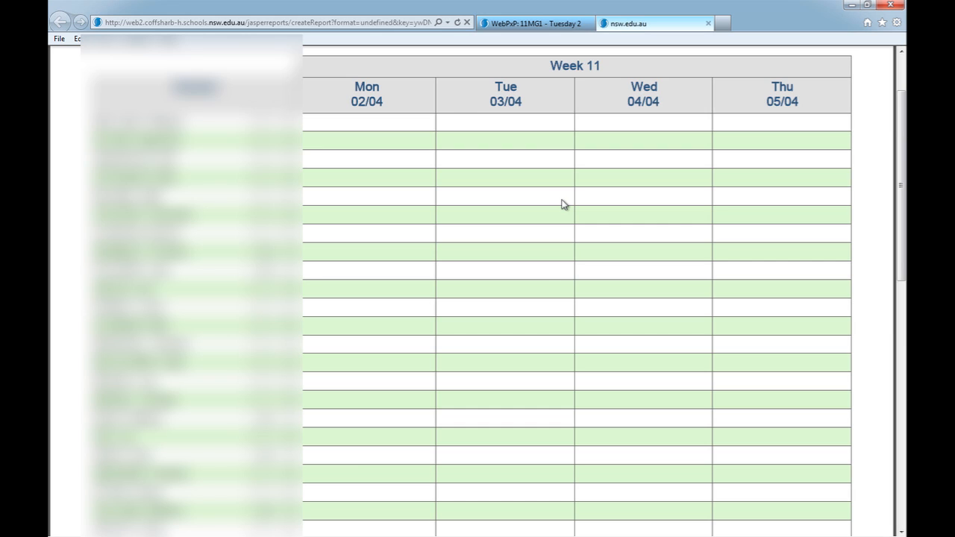
scroll(561, 200, "up", 2)
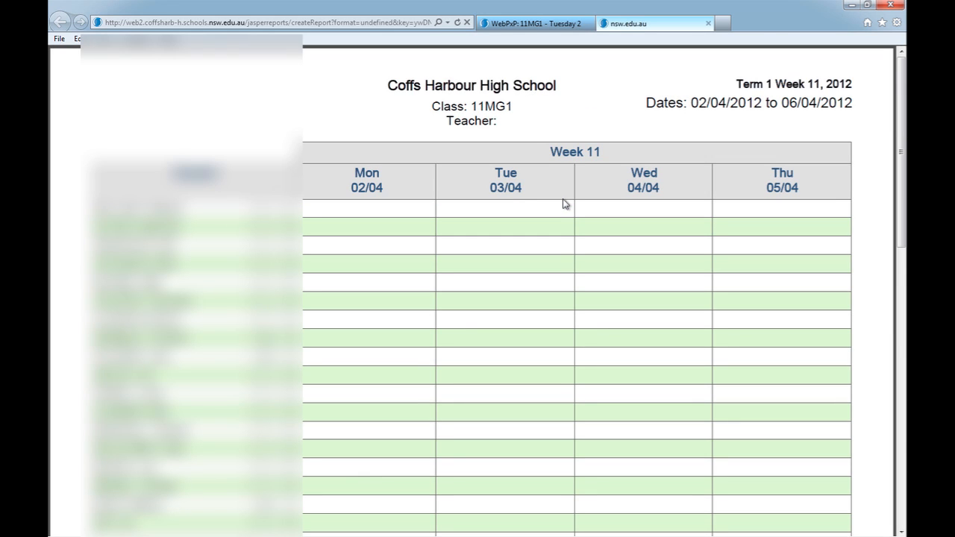
left_click(534, 25)
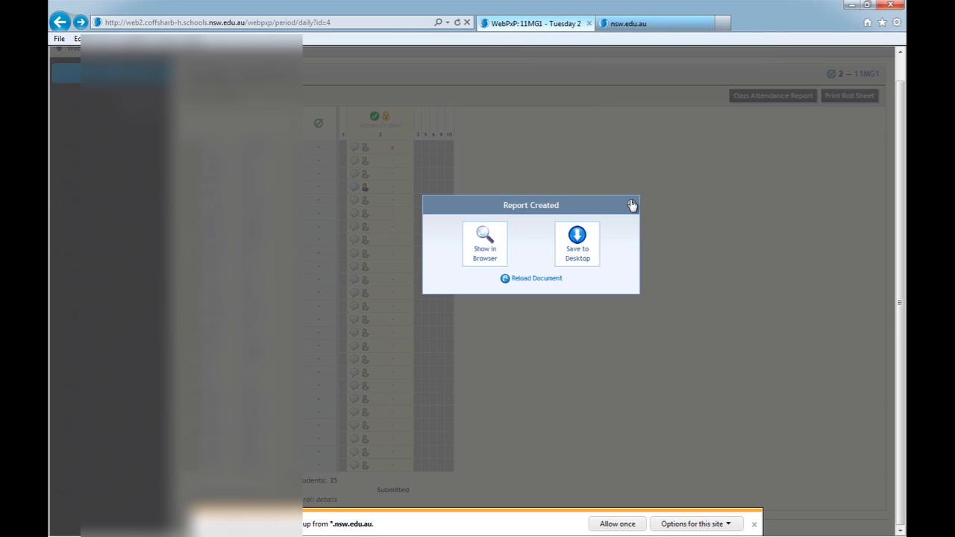
Close the Report Created prompt and show the Sentral modules list from the Dashboard
left_click(632, 204)
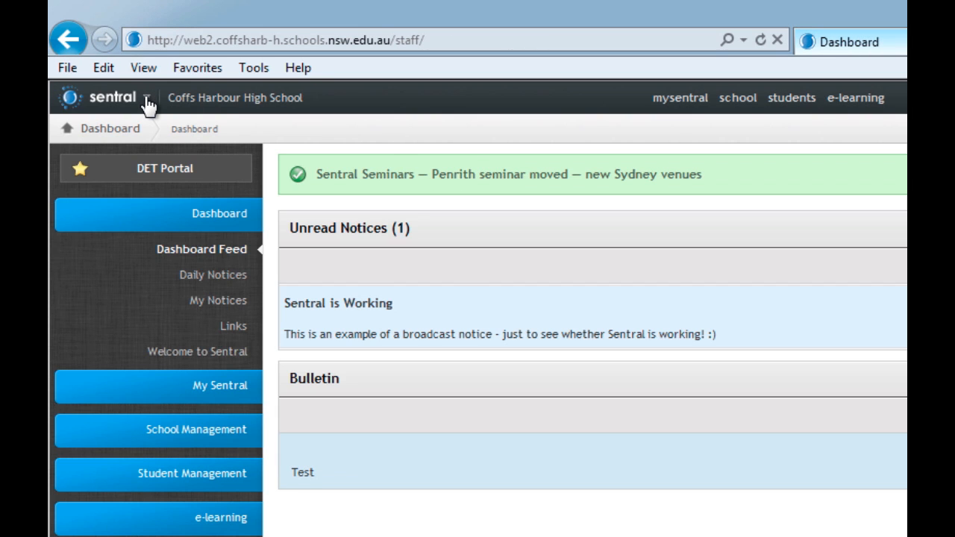
left_click(147, 105)
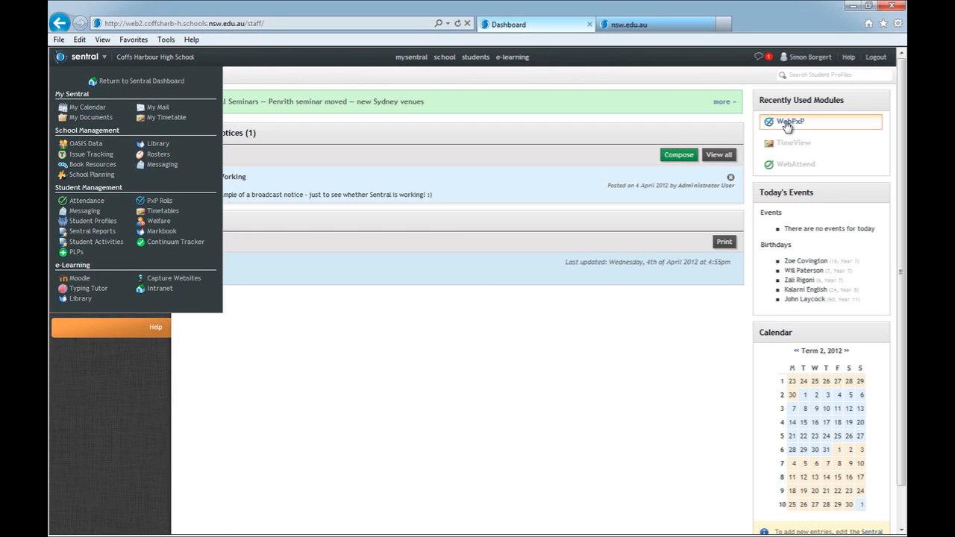
In WebPxP, view the teacher's Term 2 Week 1 timetable, then the 11MG1 class timetable
left_click(787, 123)
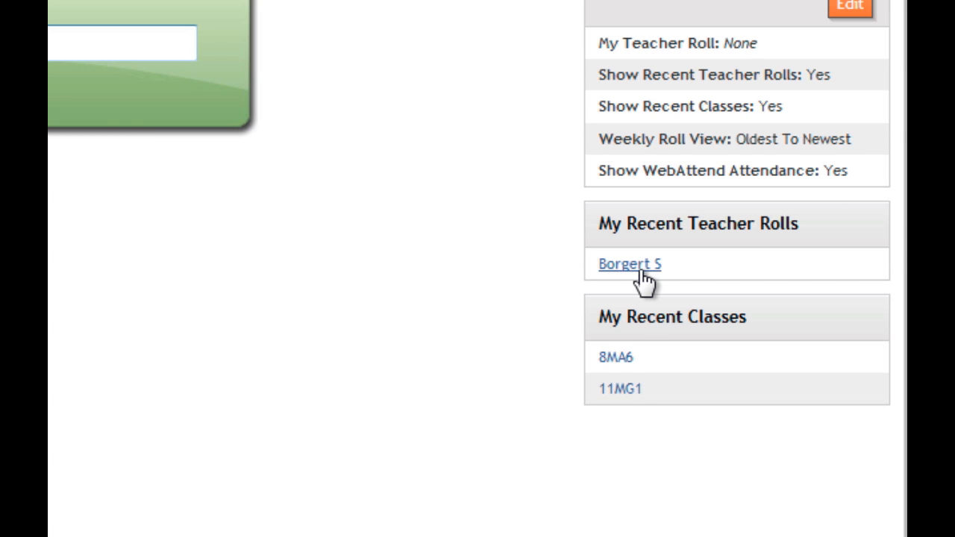
left_click(610, 265)
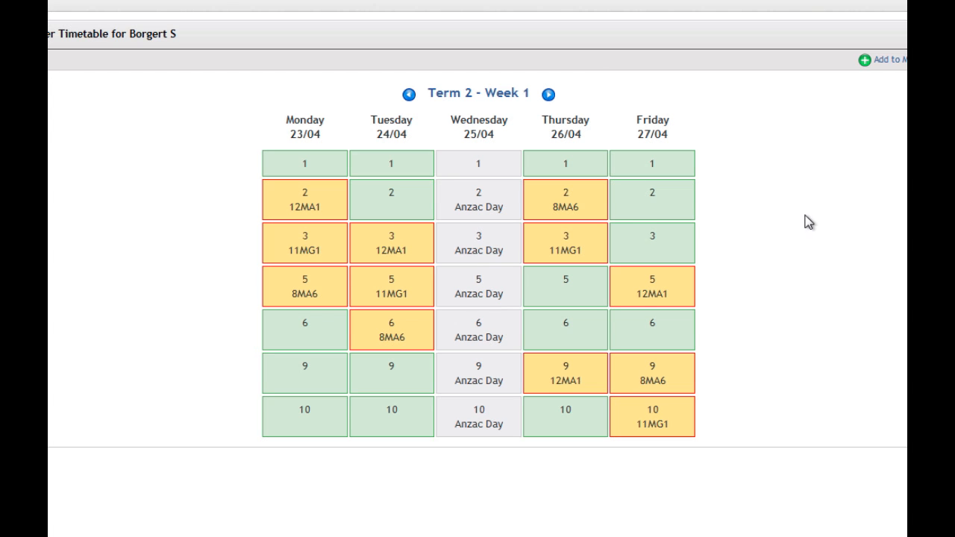
key("alt+Left")
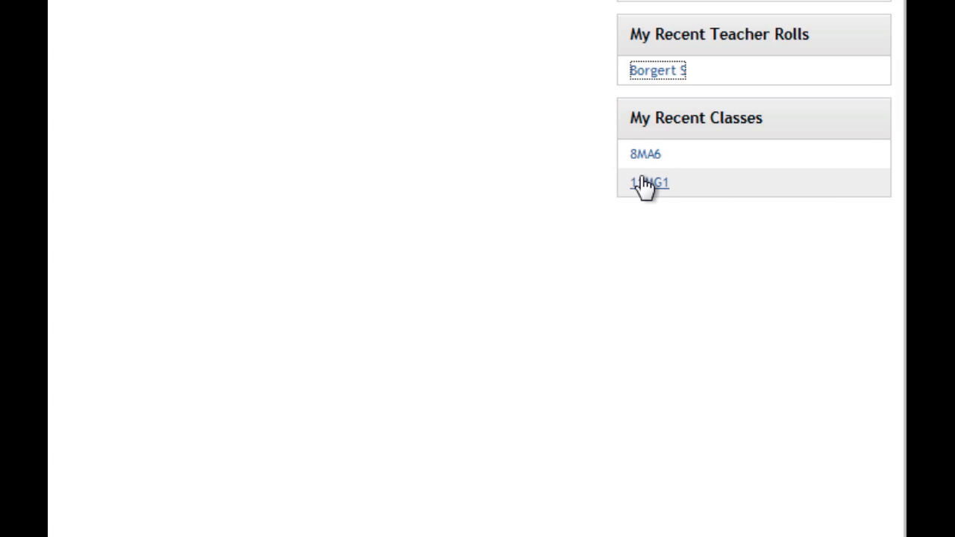
left_click(644, 185)
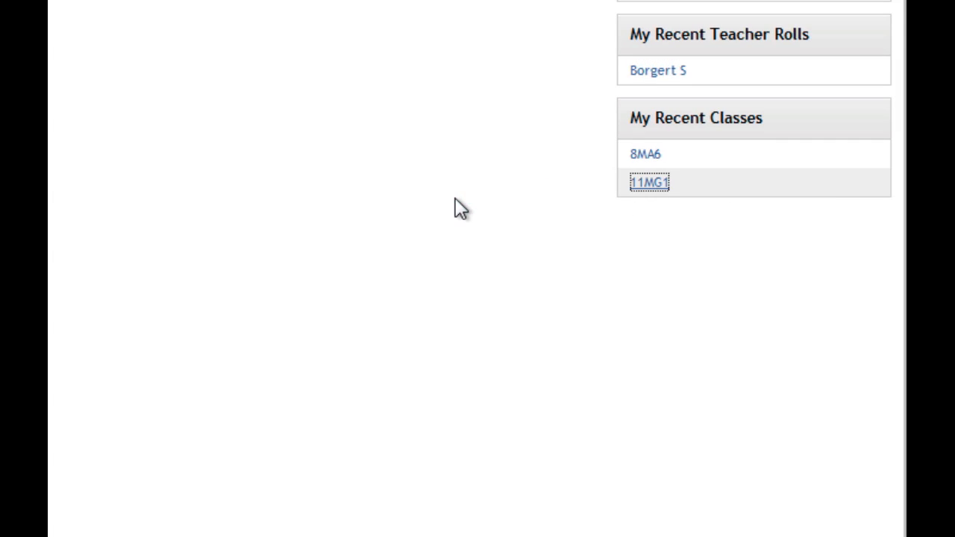